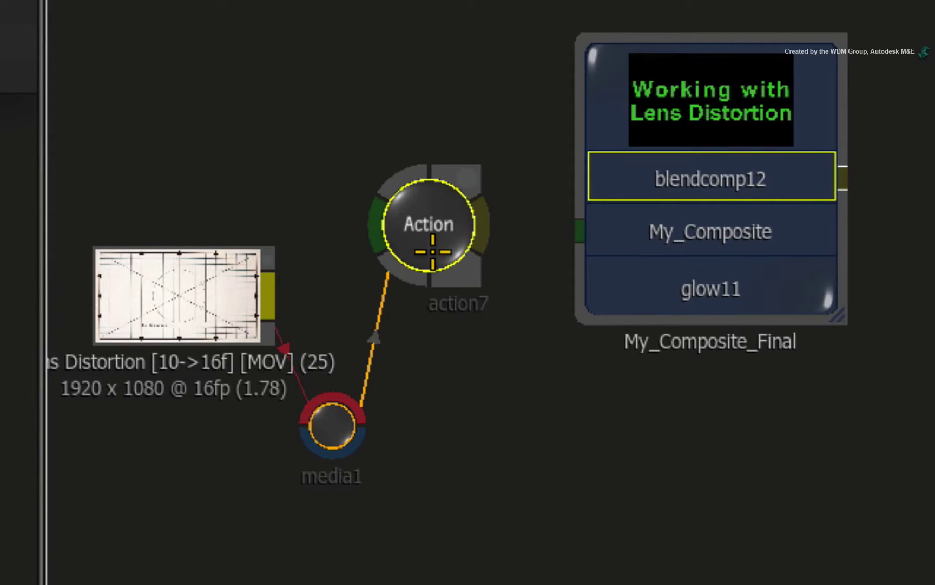
- Nudge the action7 Action node slightly right and down, keeping its media1 link
{"action": "left_click_drag", "start_coordinate": [432, 251], "coordinate": [438, 251]}
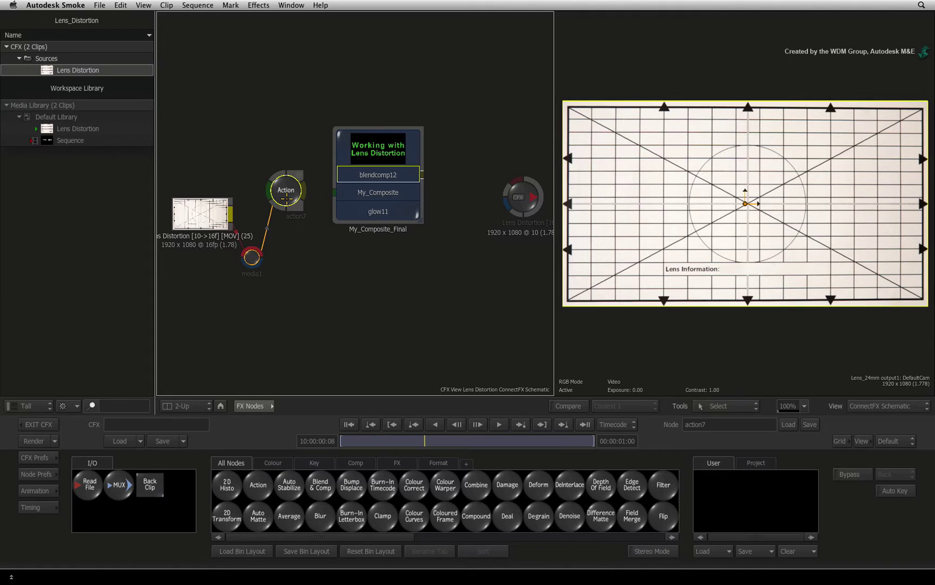
{"action": "left_click_drag", "start_coordinate": [286, 198], "coordinate": [286, 199]}
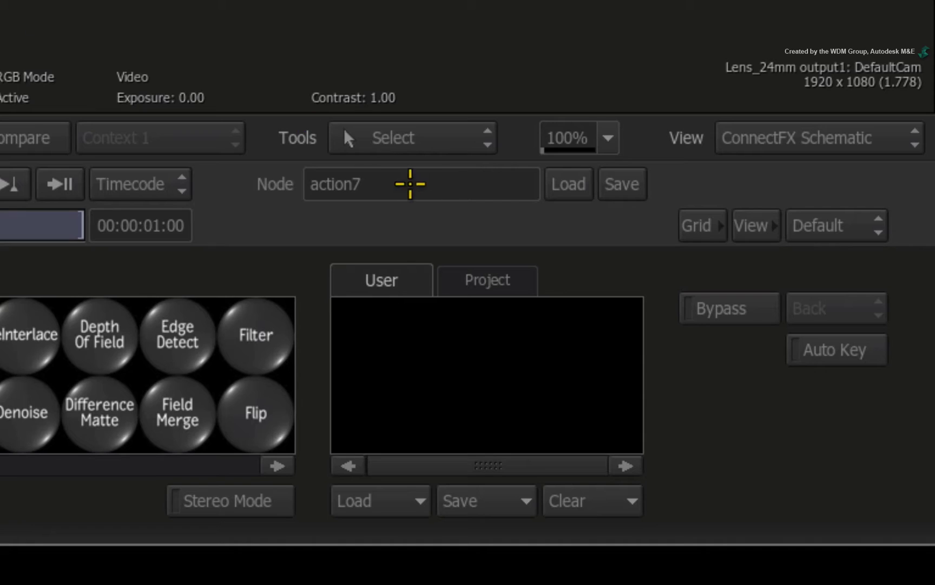
- Rename the action7 Action node to 'Lens_24mm'
{"action": "left_click", "coordinate": [725, 423]}
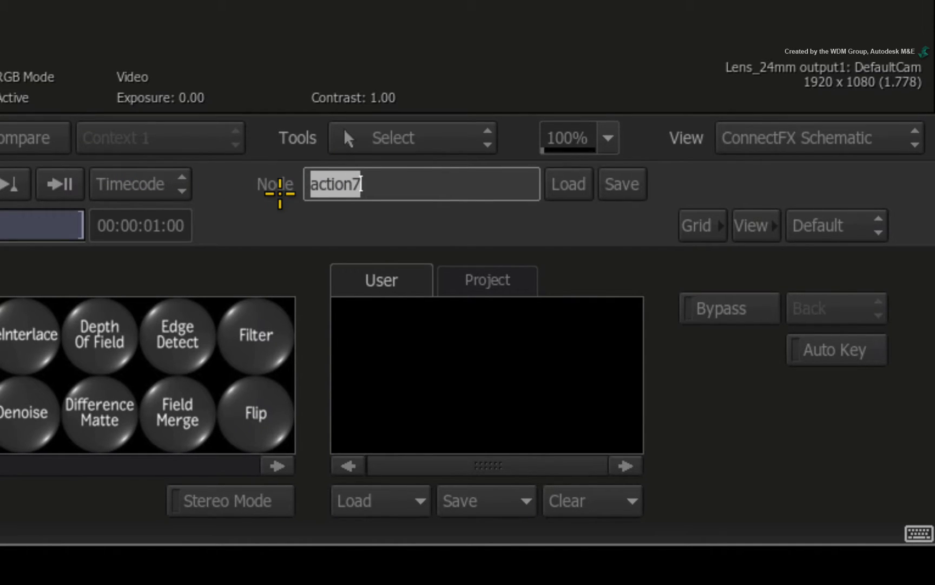
{"action": "type", "text": "Lens_24mm"}
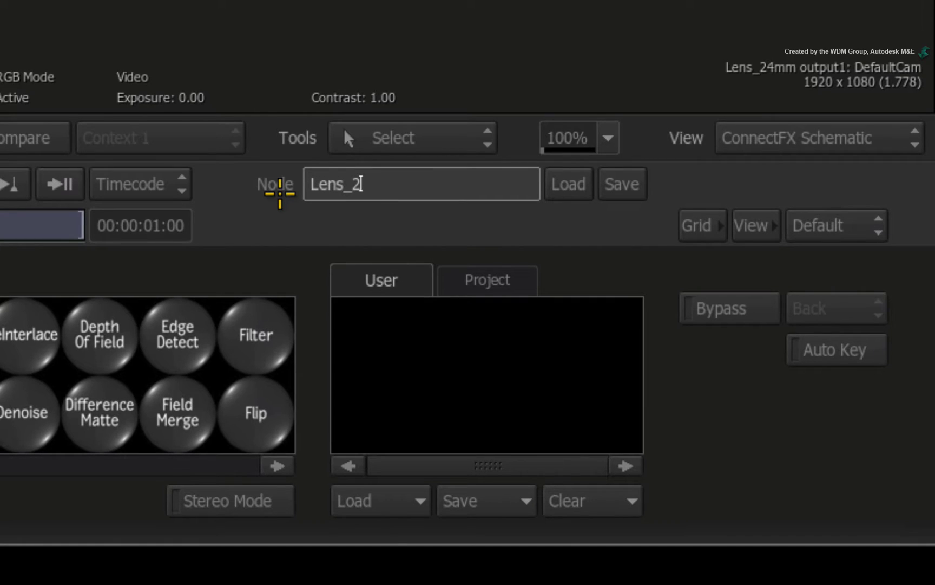
{"action": "key", "text": "Return"}
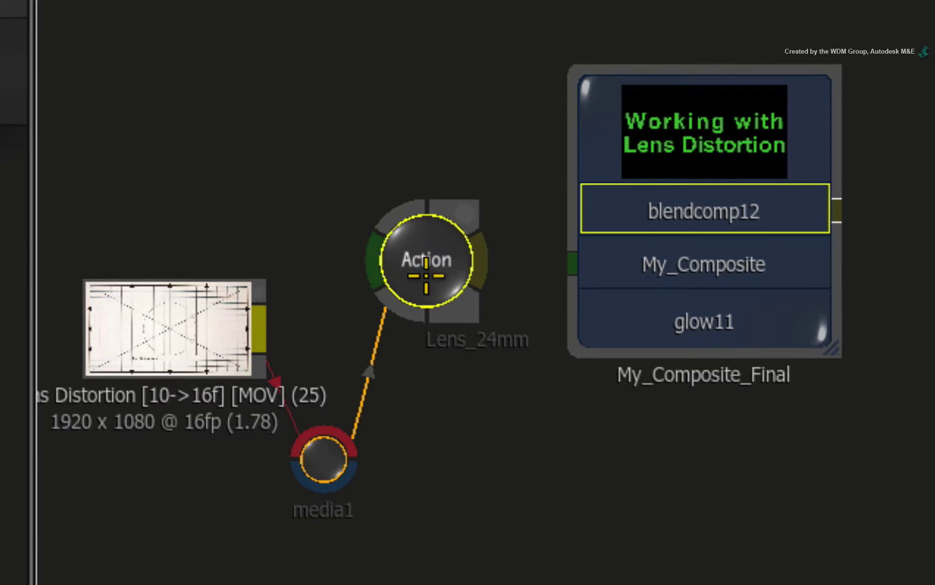
- Store Lens_24mm in the User bin, link its output into My_Composite, and make My_Composite_Final current
{"action": "left_click_drag", "start_coordinate": [428, 261], "coordinate": [758, 584]}
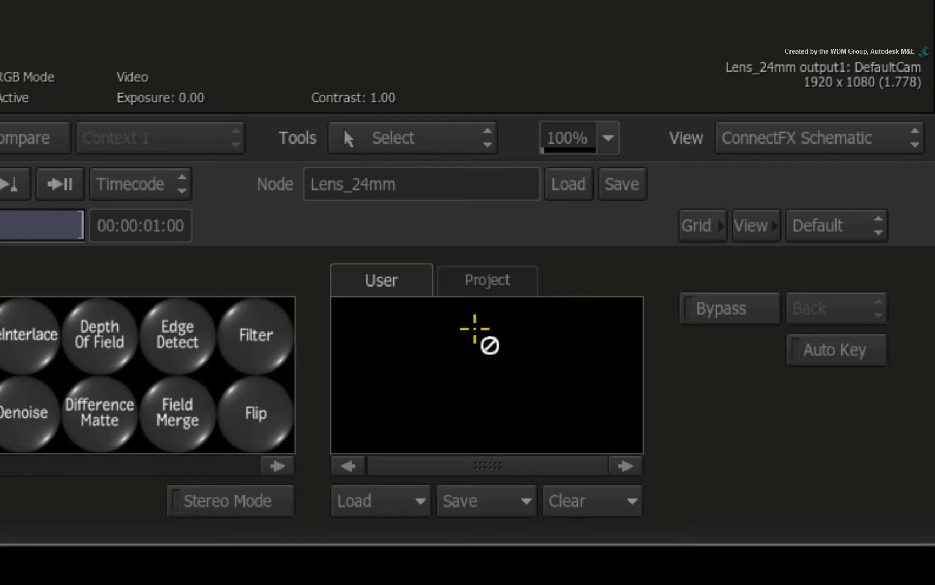
{"action": "left_click_drag", "start_coordinate": [476, 334], "coordinate": [362, 329]}
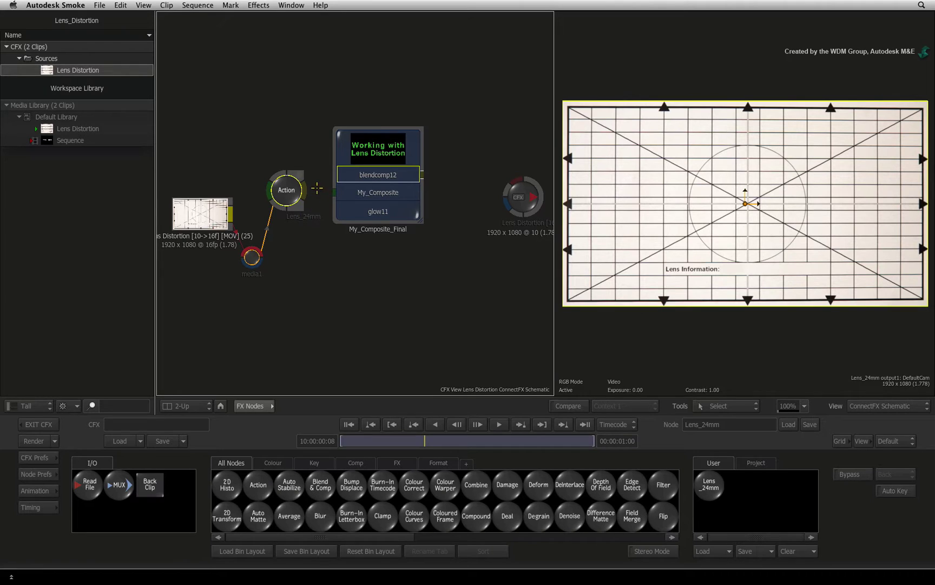
{"action": "left_click_drag", "start_coordinate": [308, 185], "coordinate": [334, 192]}
{"action": "left_click", "coordinate": [375, 140]}
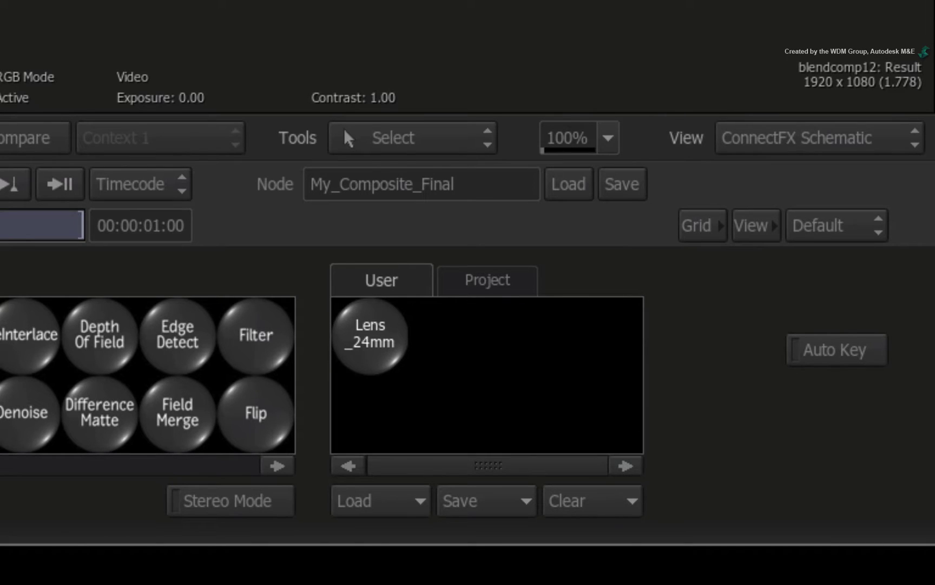
- Add a Lens_24mm16 copy of the saved Lens_24mm preset and open its Action editor
{"action": "left_click_drag", "start_coordinate": [350, 350], "coordinate": [779, 261]}
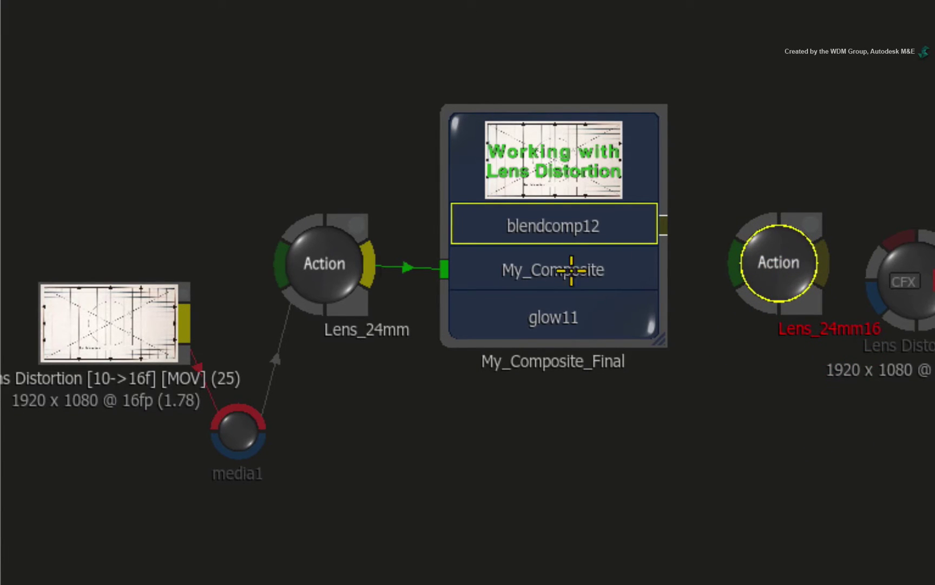
{"action": "left_click", "coordinate": [324, 283]}
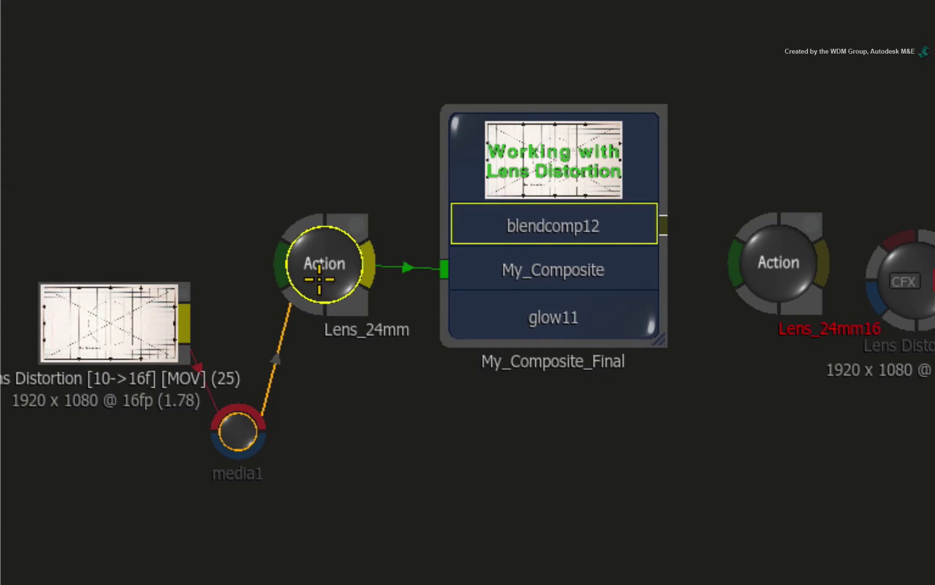
{"action": "left_click", "coordinate": [778, 275]}
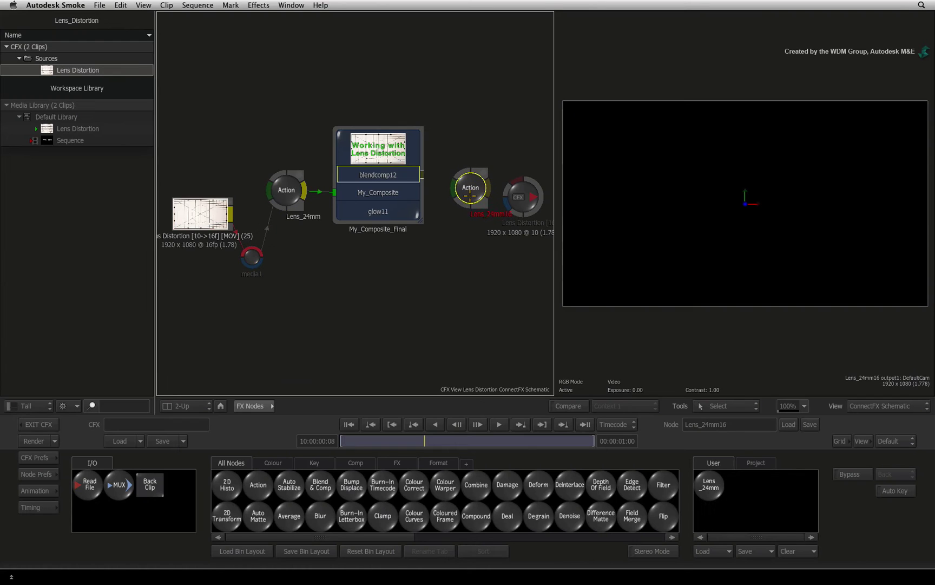
{"action": "double_click", "coordinate": [471, 195]}
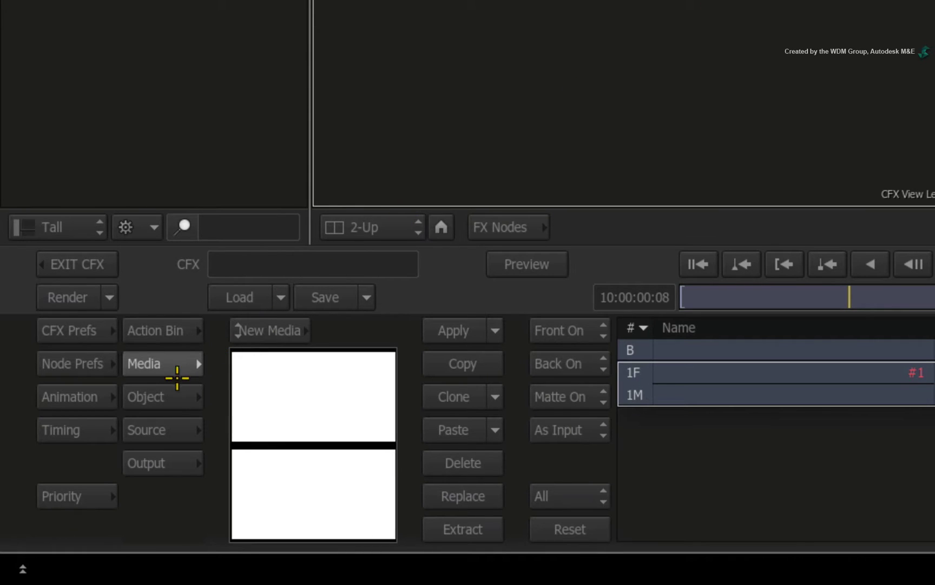
- Extract the 1F/1M front and matte media of Lens_24mm16 into a separate media1 node
{"action": "left_click", "coordinate": [628, 389]}
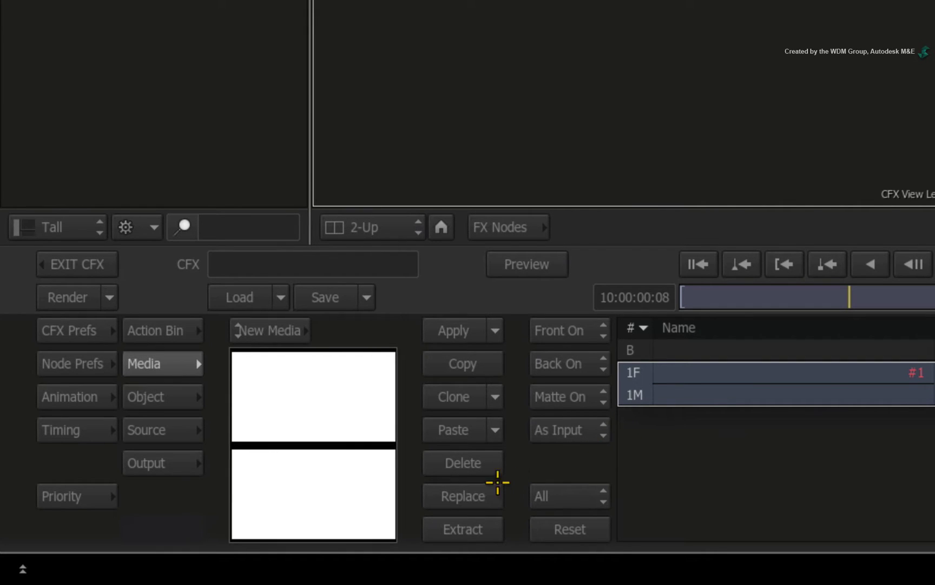
{"action": "left_click", "coordinate": [485, 531]}
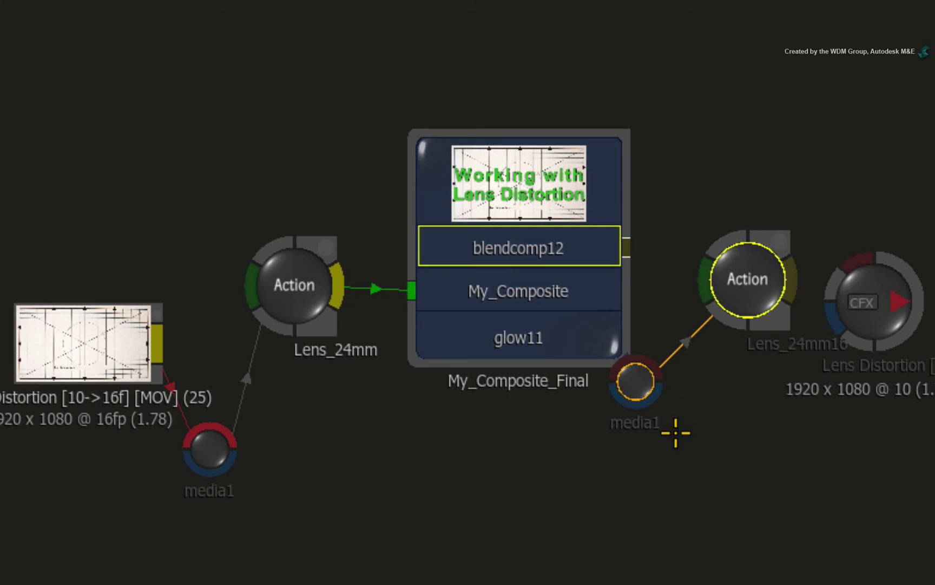
- Place media1 below Lens_24mm16, feed blendcomp12 into it, and select image1 to reach its lens settings
{"action": "left_click_drag", "start_coordinate": [646, 376], "coordinate": [668, 389]}
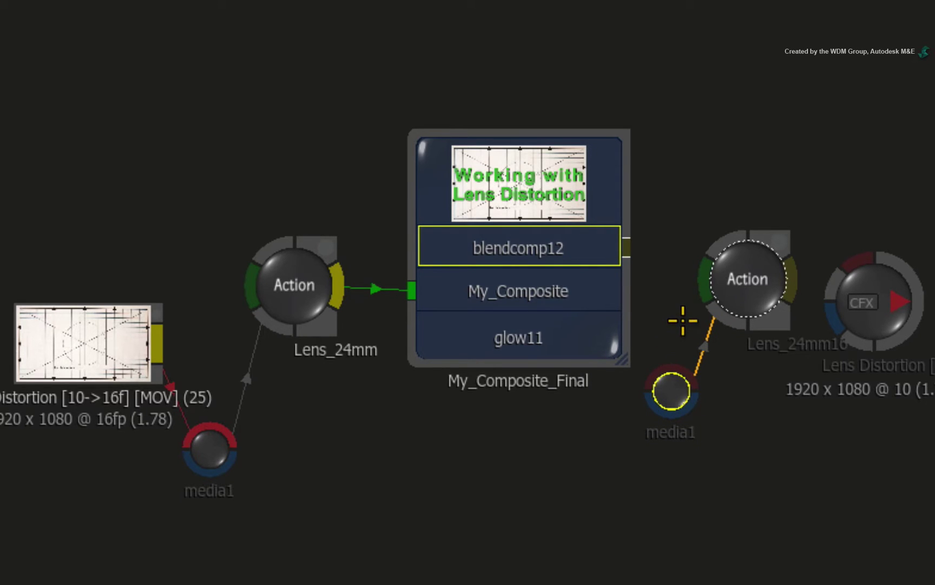
{"action": "left_click_drag", "start_coordinate": [629, 240], "coordinate": [680, 379]}
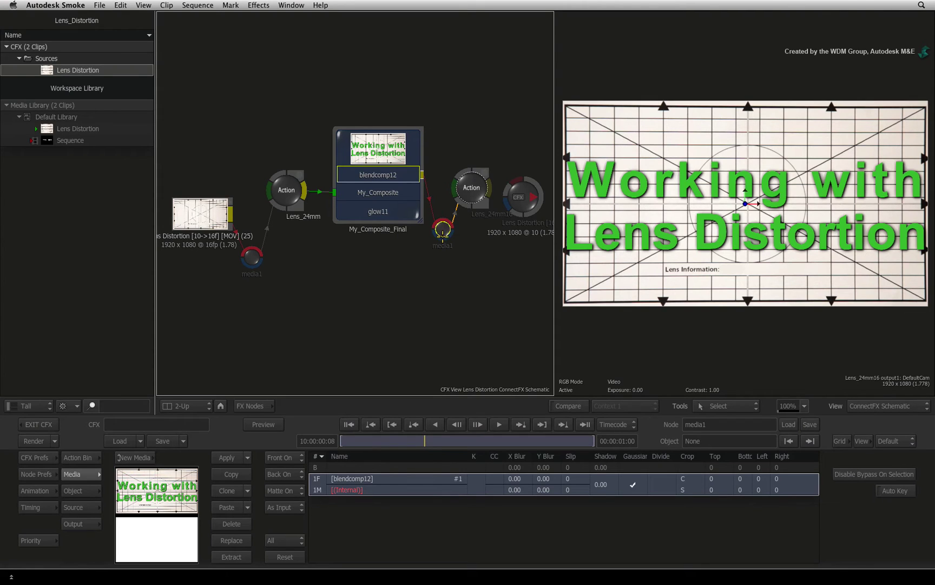
{"action": "left_click", "coordinate": [471, 185]}
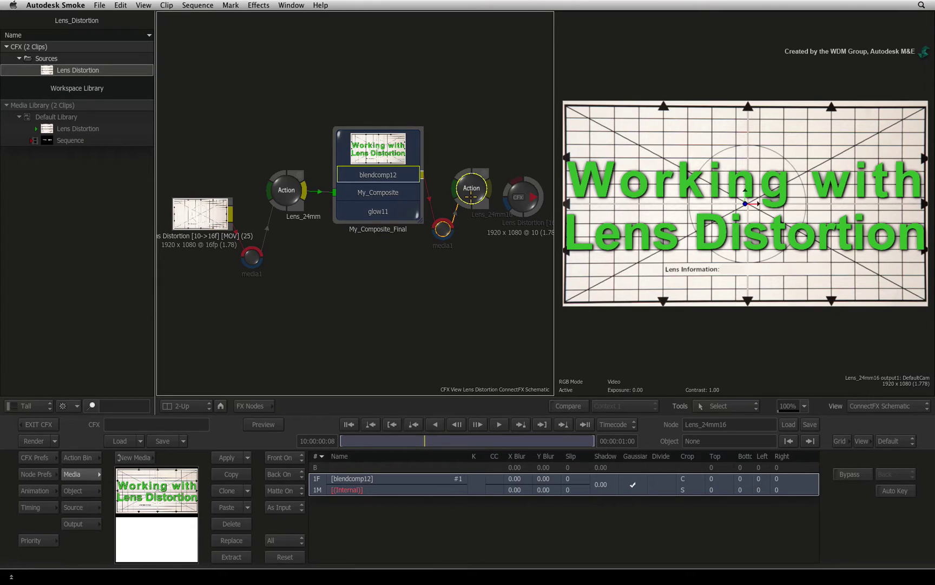
{"action": "left_click", "coordinate": [567, 305]}
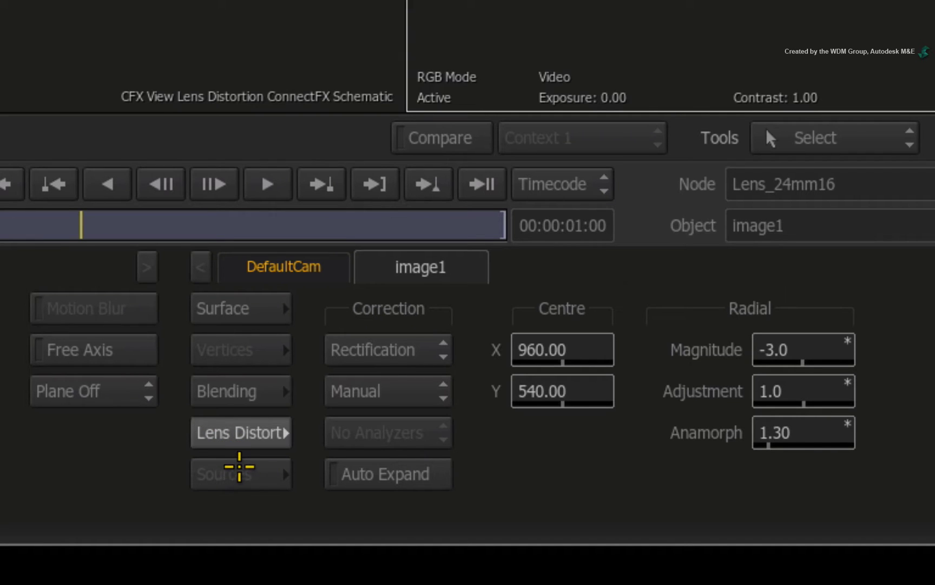
- Change the image1 lens Correction mode from Rectification to Distortion
{"action": "left_click", "coordinate": [429, 347]}
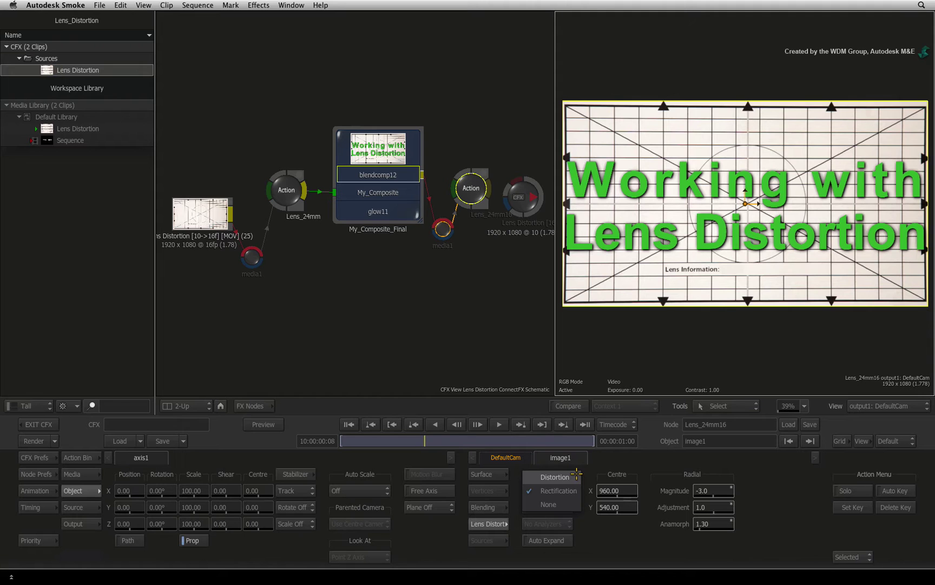
{"action": "left_click", "coordinate": [576, 476]}
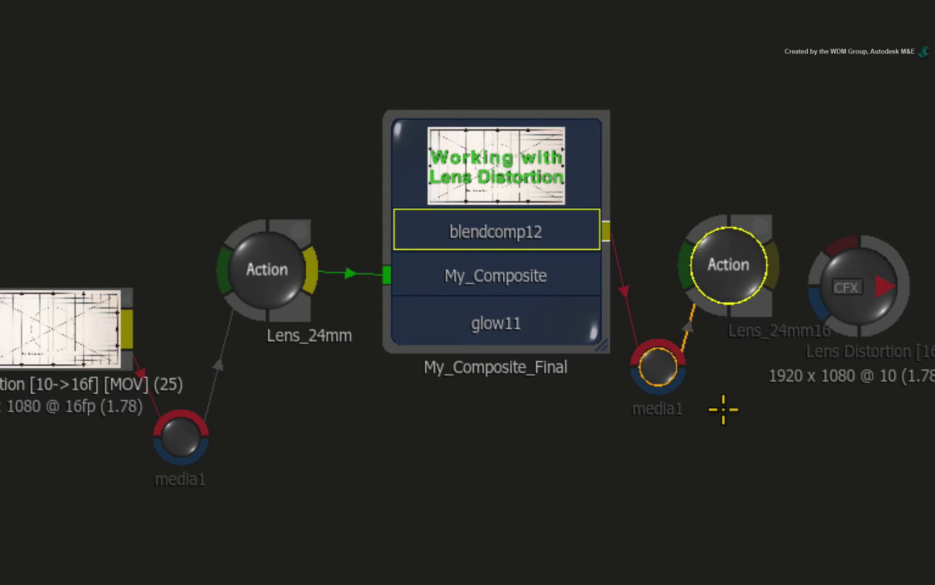
- Inside Lens_24mm16, move axis1 and image1 higher, select image1, and show the Action Bin
{"action": "left_click_drag", "start_coordinate": [727, 279], "coordinate": [724, 282]}
{"action": "double_click", "coordinate": [724, 295]}
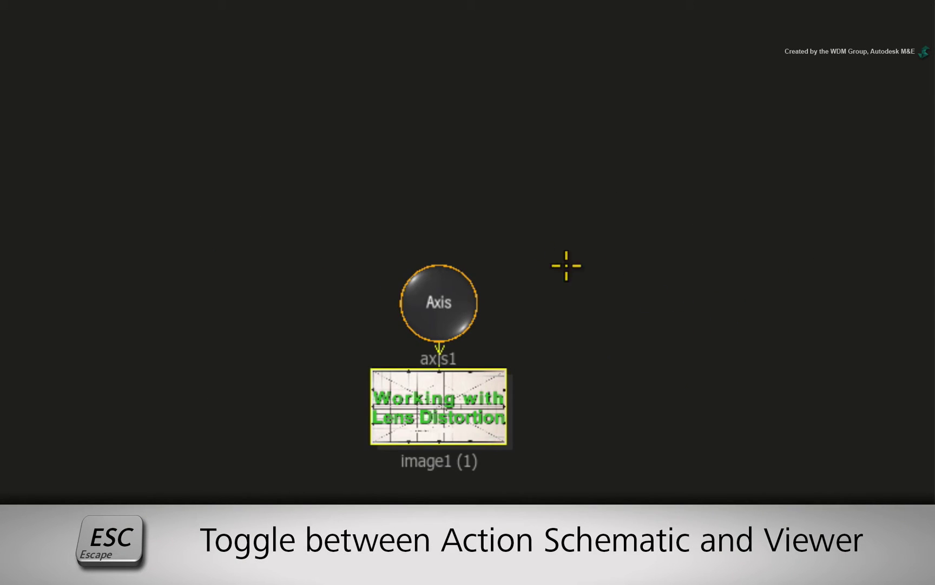
{"action": "left_click_drag", "start_coordinate": [437, 273], "coordinate": [444, 84]}
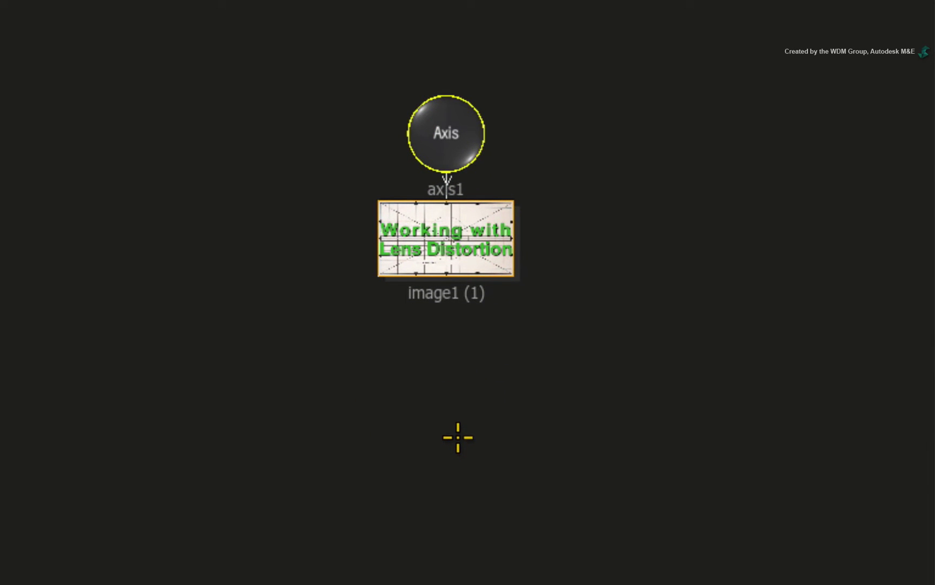
{"action": "left_click", "coordinate": [487, 245]}
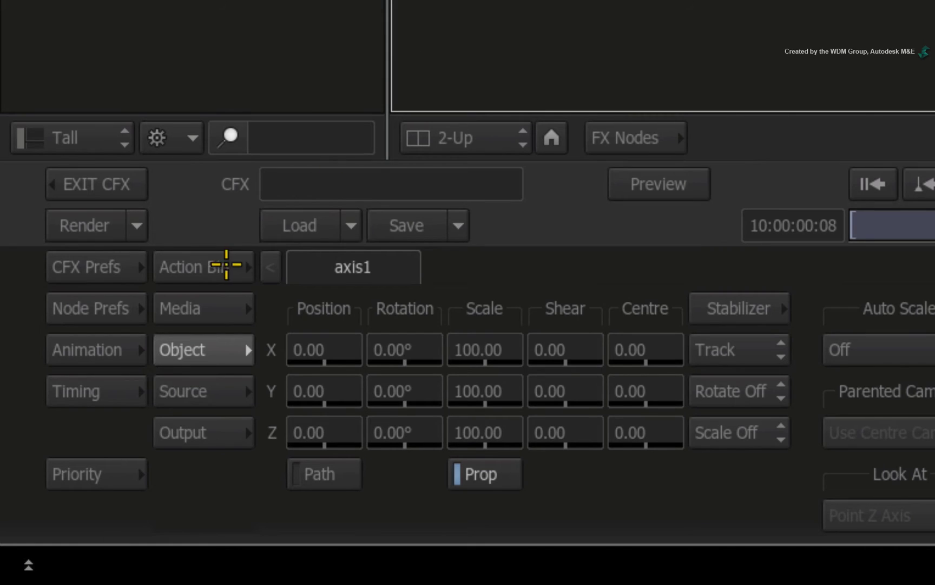
{"action": "left_click", "coordinate": [224, 267]}
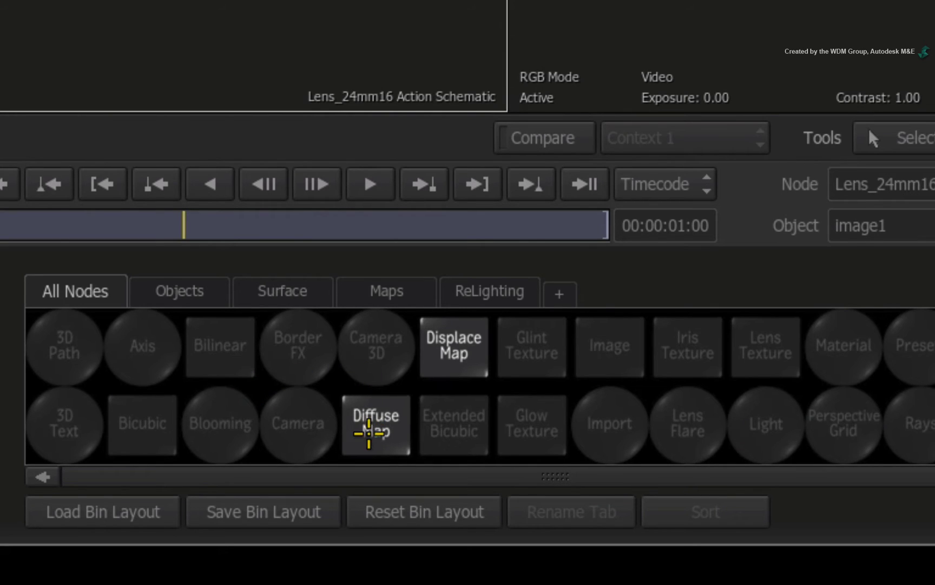
- Add a Diffuse Map under image1 and set its texture Repeat Mode to Mirror Repeat
{"action": "left_click_drag", "start_coordinate": [372, 420], "coordinate": [376, 117]}
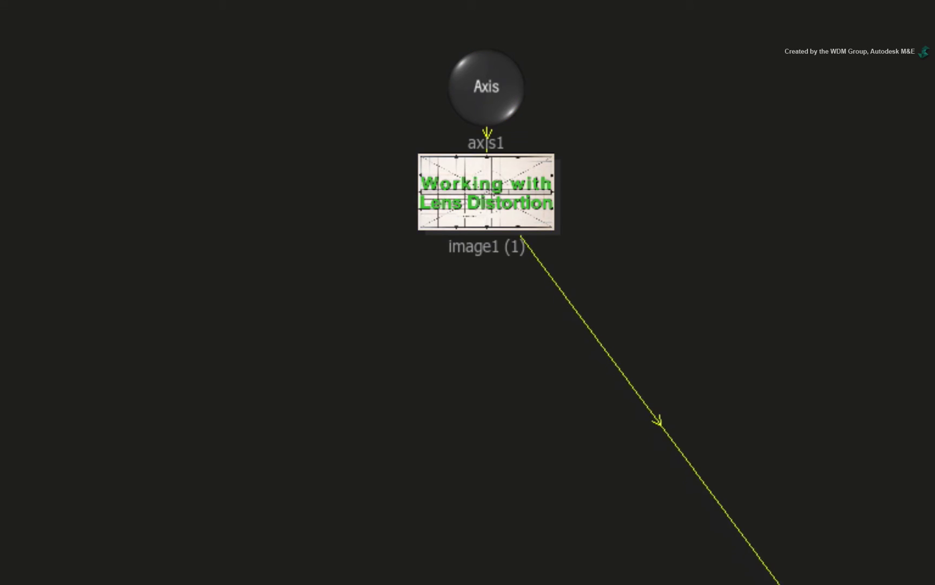
{"action": "left_click_drag", "start_coordinate": [795, 584], "coordinate": [502, 310]}
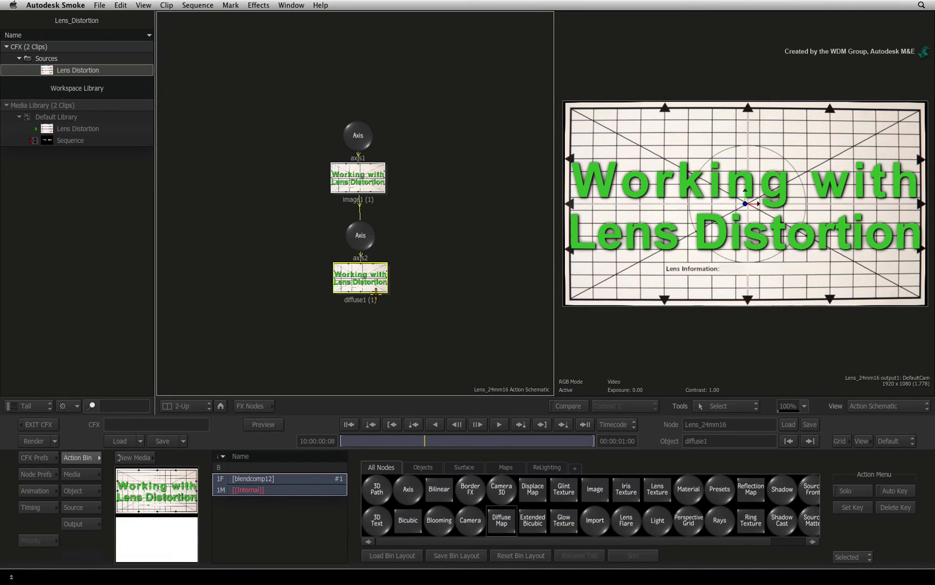
{"action": "double_click", "coordinate": [377, 290]}
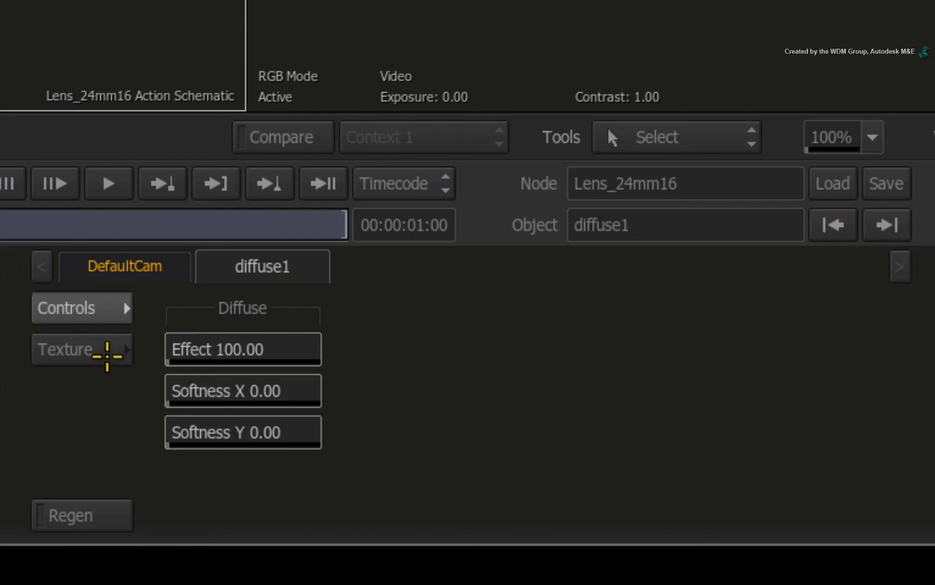
{"action": "left_click", "coordinate": [497, 493]}
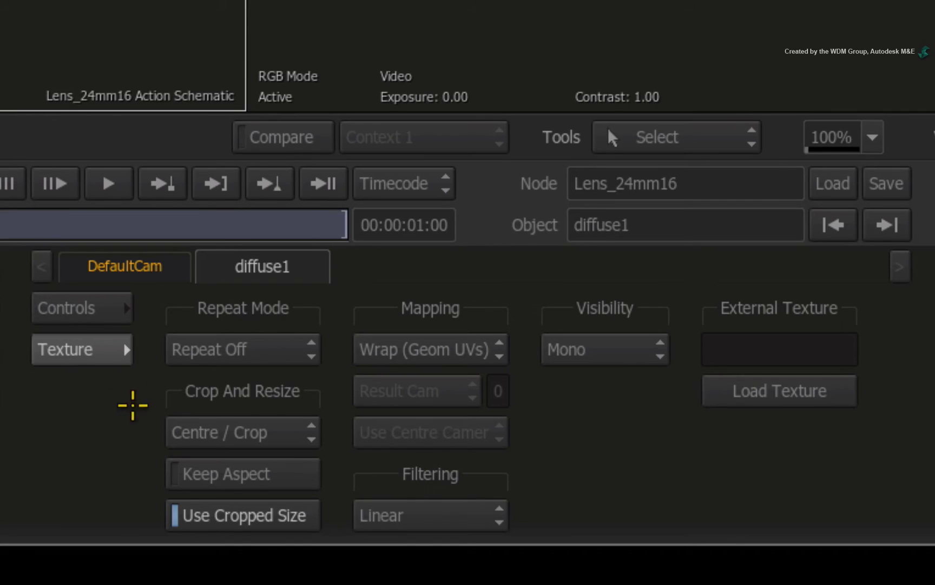
{"action": "left_click", "coordinate": [318, 363]}
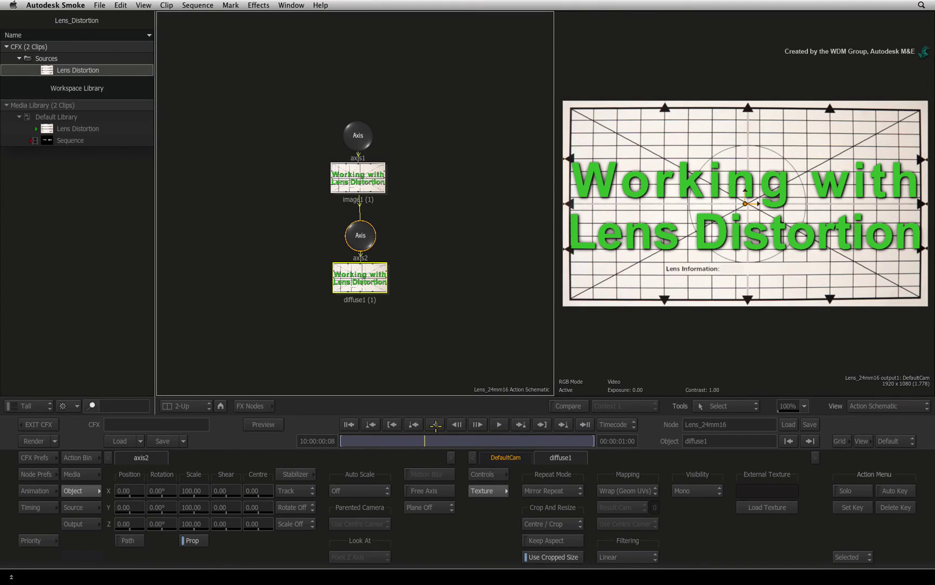
- Back in ConnectFX, view the source clip, Lens_24mm, My_Composite_Final and Lens_24mm16 outputs
{"action": "left_click", "coordinate": [220, 406]}
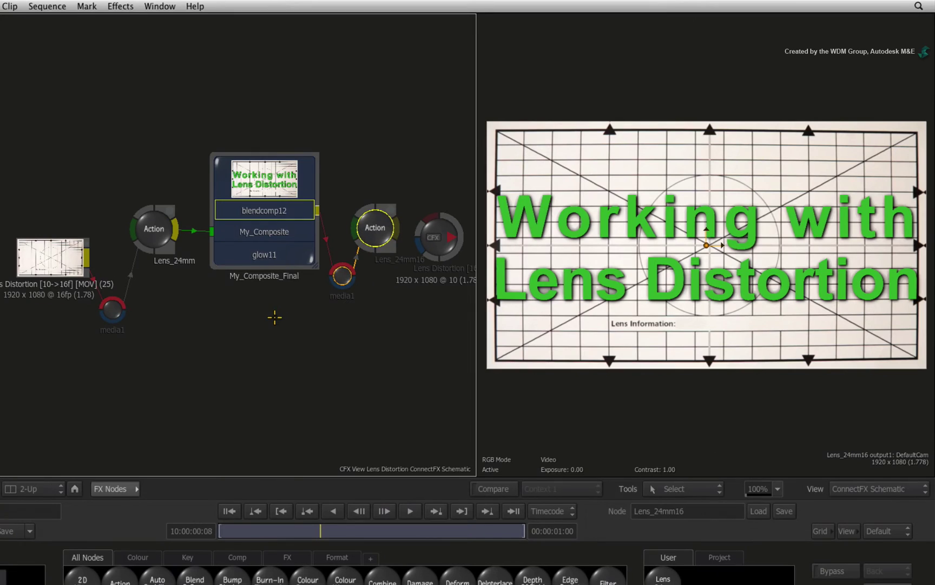
{"action": "left_click", "coordinate": [64, 249]}
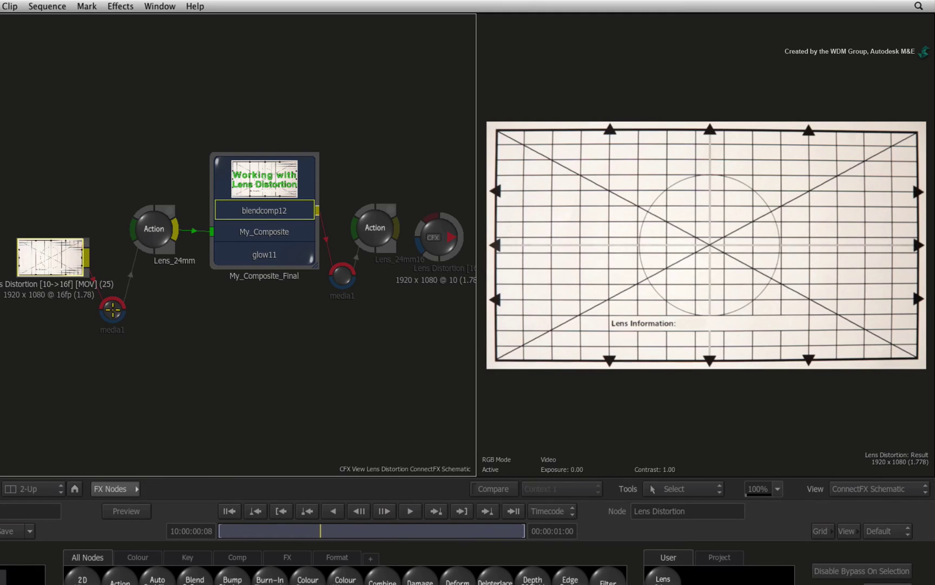
{"action": "left_click", "coordinate": [159, 229]}
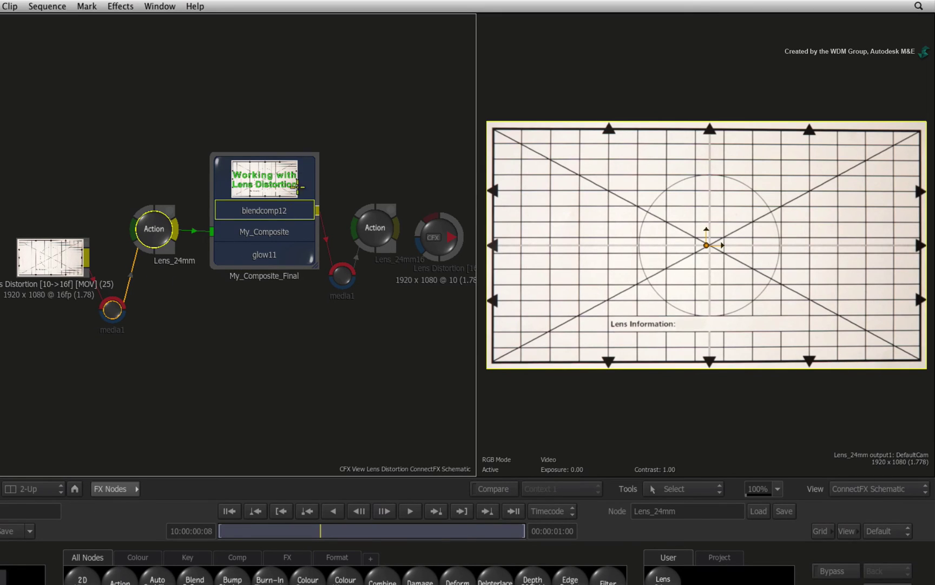
{"action": "left_click", "coordinate": [308, 169]}
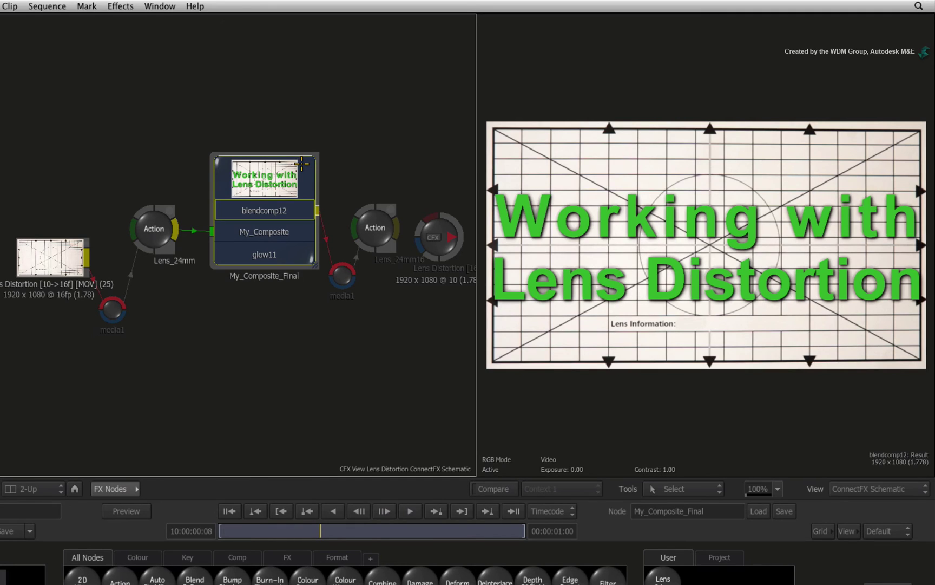
{"action": "left_click", "coordinate": [376, 216]}
- Connect Lens_24mm16 to the final output and compare it against the original clip
{"action": "left_click_drag", "start_coordinate": [424, 217], "coordinate": [372, 215]}
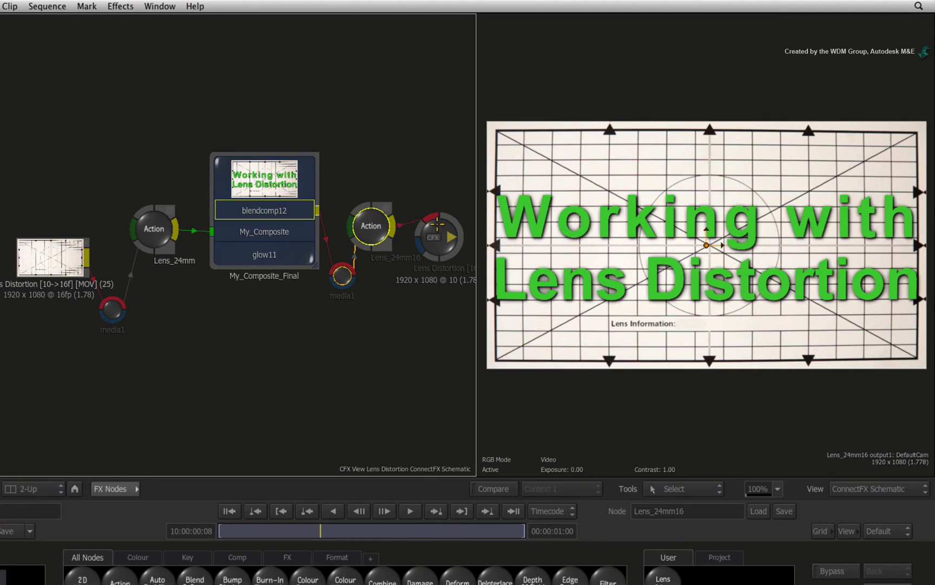
{"action": "left_click_drag", "start_coordinate": [48, 250], "coordinate": [51, 249]}
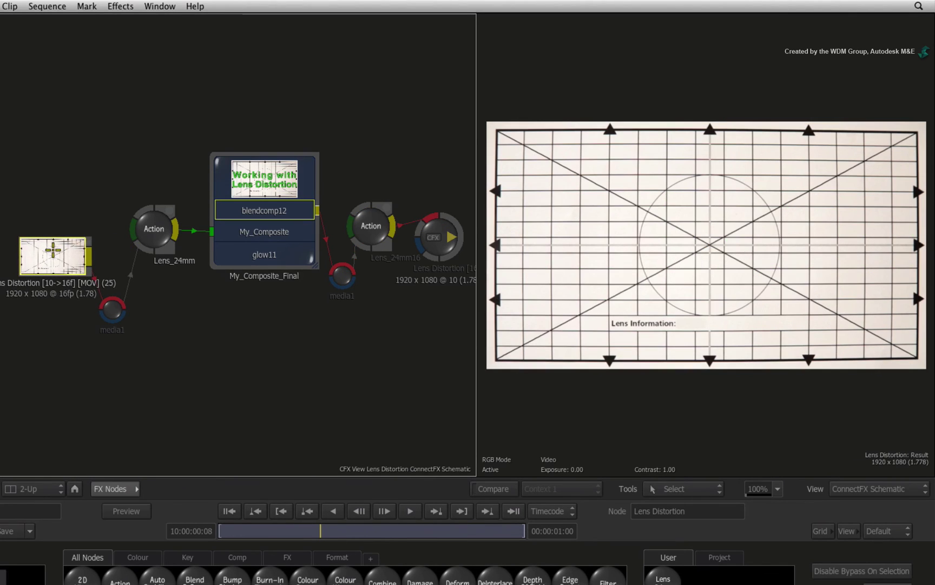
{"action": "left_click", "coordinate": [380, 217]}
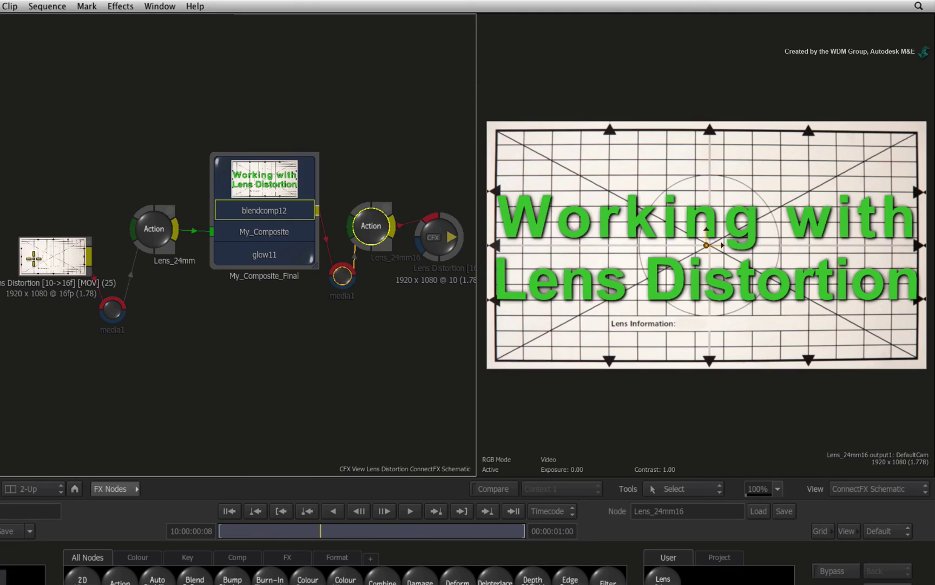